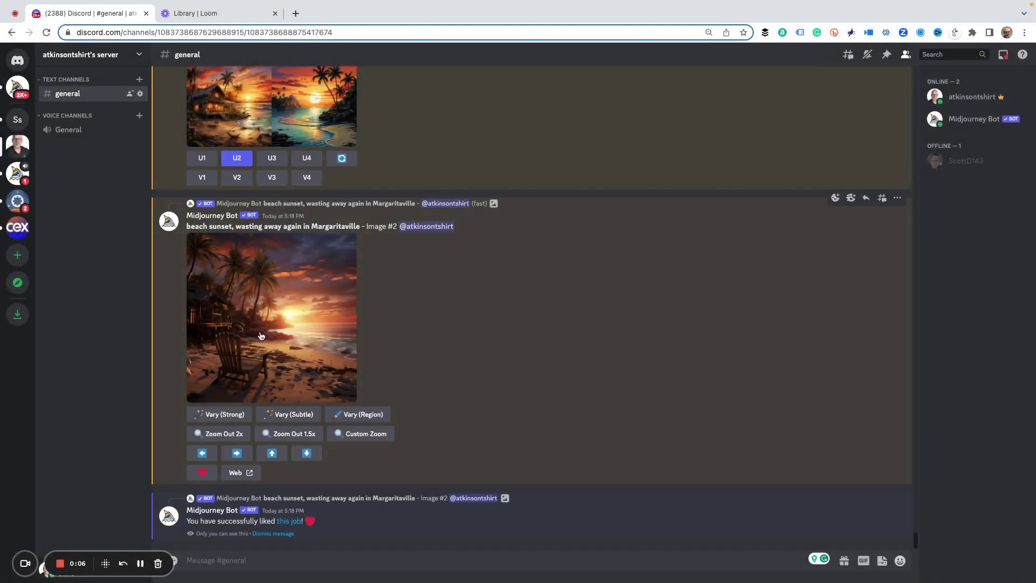
# - Send /imagine with the pasted yellow smiley face on rust background prompt, ending --stop 22
pyautogui.moveTo(83, 558); pyautogui.dragTo(82, 366)
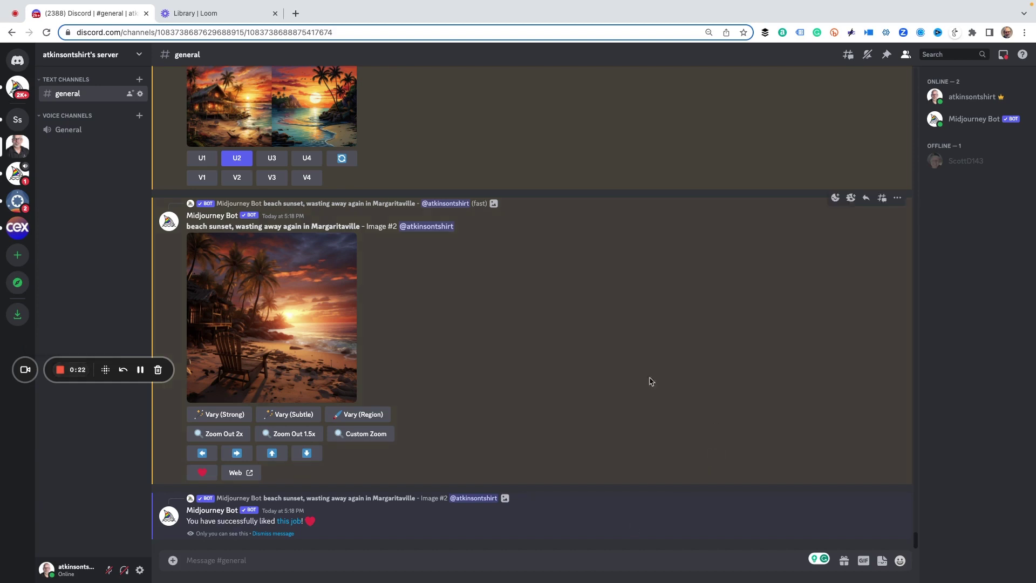
pyautogui.click(228, 563)
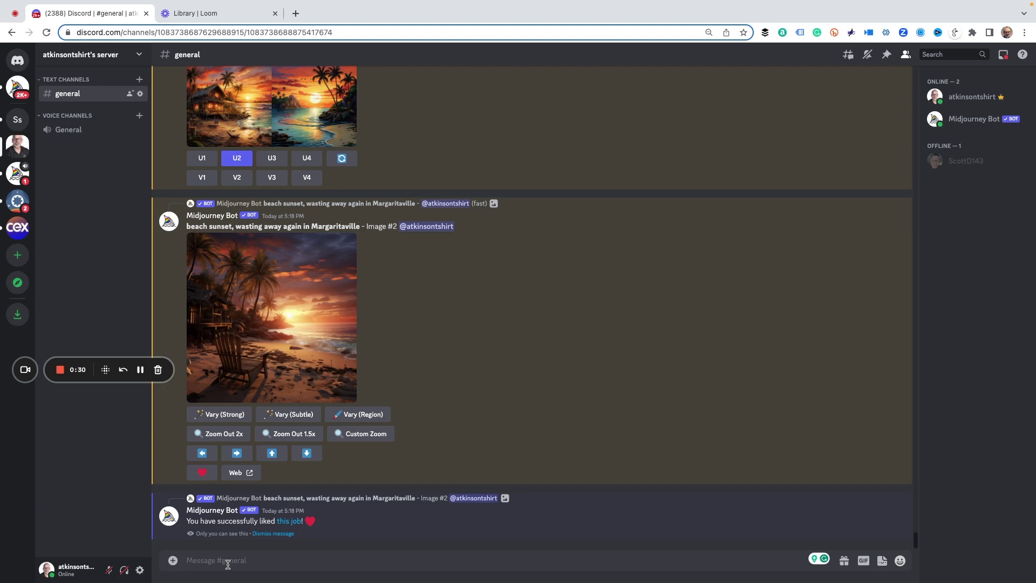
pyautogui.write('/imagine')
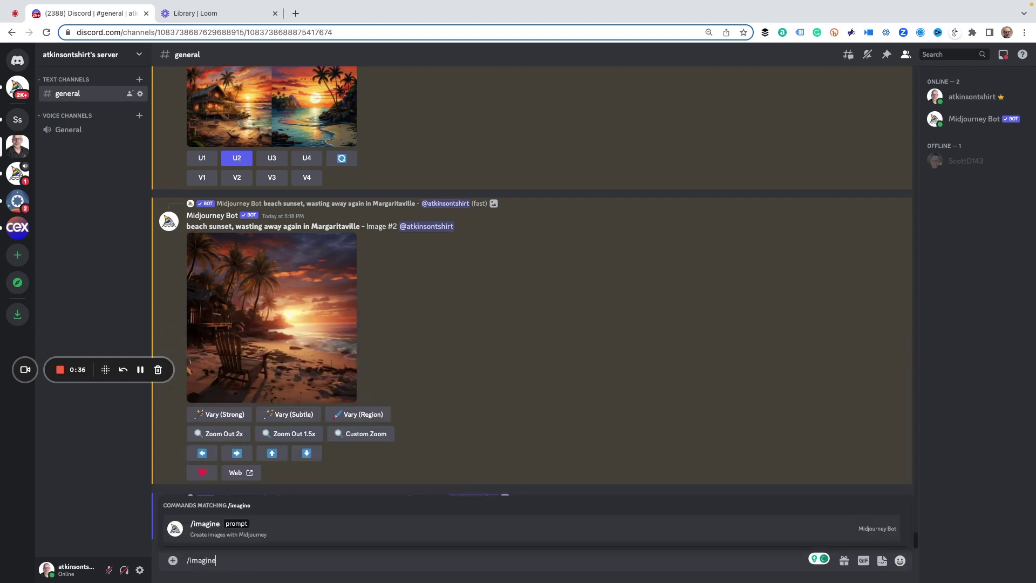
pyautogui.press('Tab')
pyautogui.write('Yellow smiley face, graphic art, graphic design, on rust colored background, --stop 22')
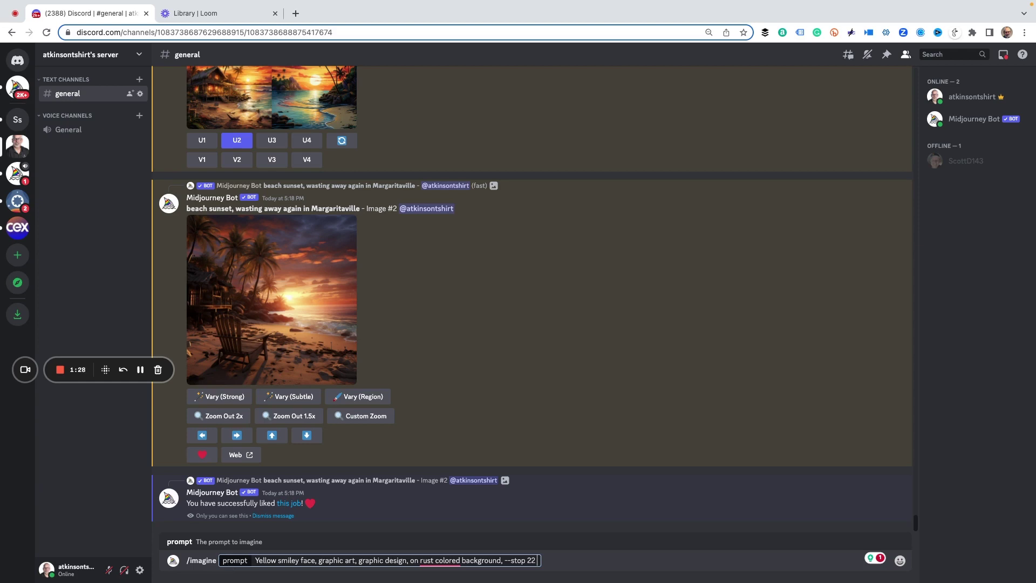
pyautogui.press('Return')
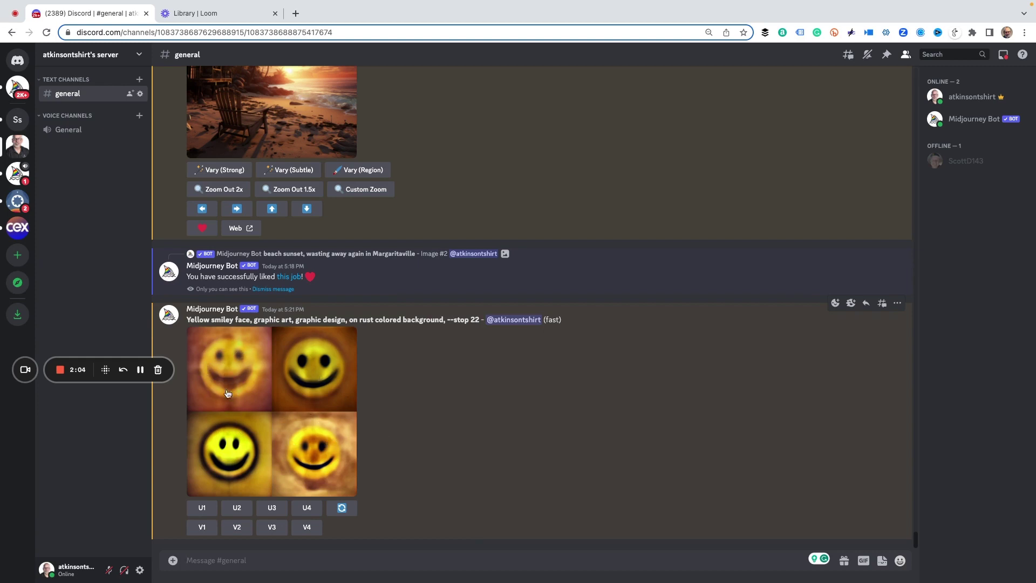
# - Upscale the top-left yellow smiley face with U1
pyautogui.click(201, 510)
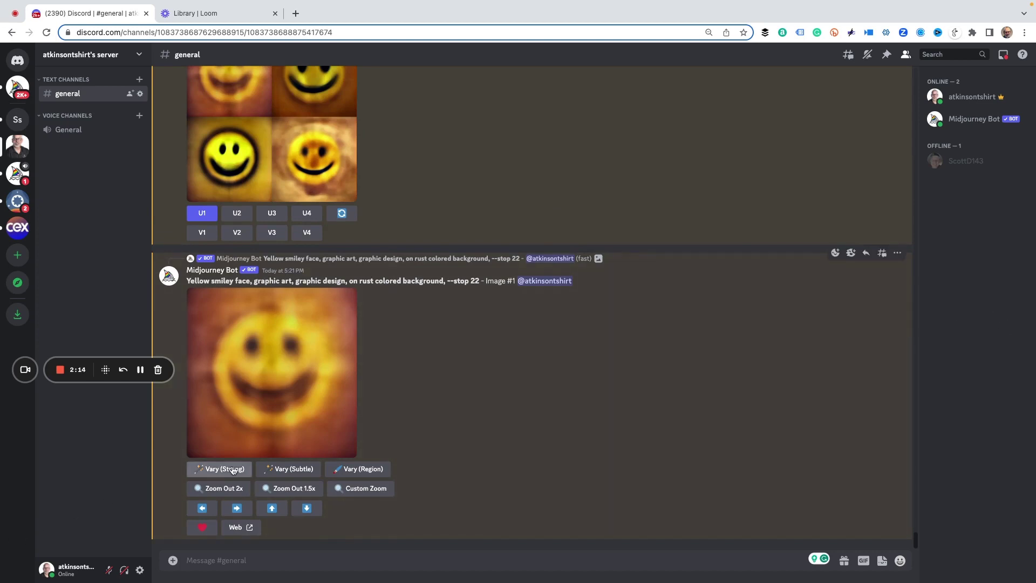
# - Start a Vary (Subtle) remix of the upscaled Image #1 smiley
pyautogui.click(286, 469)
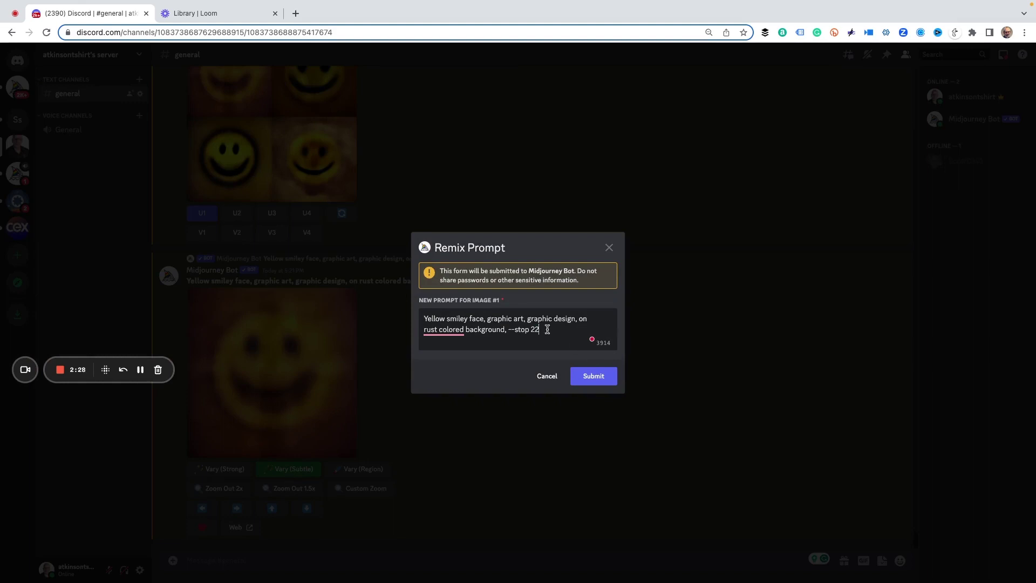
# - Replace the remix prompt with 'Floral design, scratchboard, earthtone watercolors' and submit it
pyautogui.moveTo(546, 329); pyautogui.dragTo(418, 319)
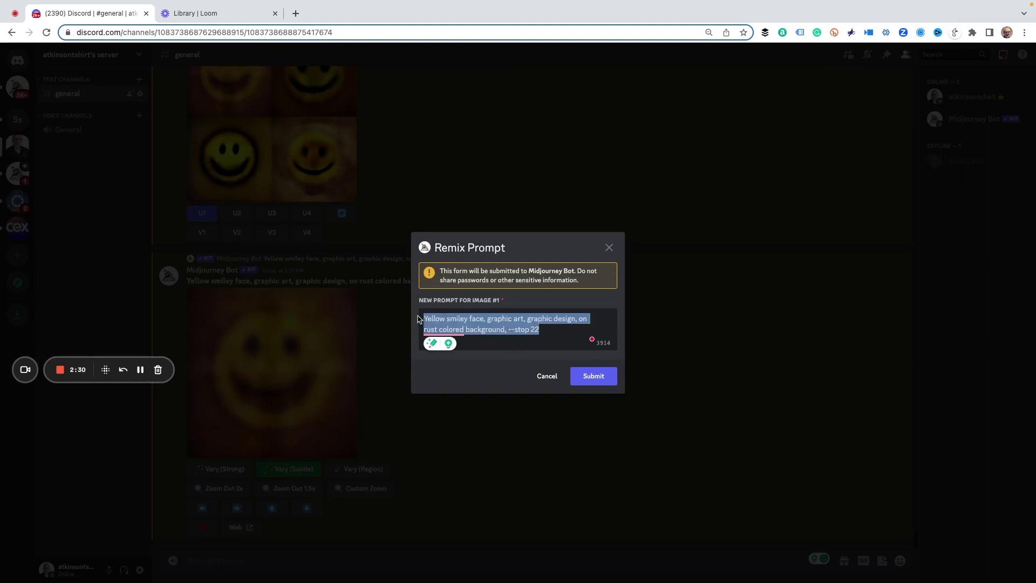
pyautogui.press('BackSpace')
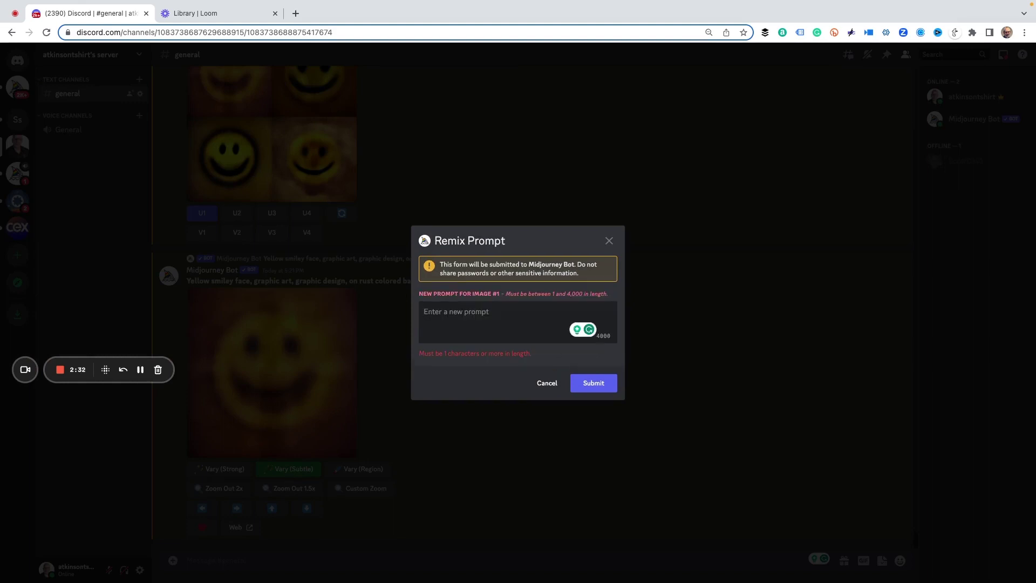
pyautogui.write('Floral a')
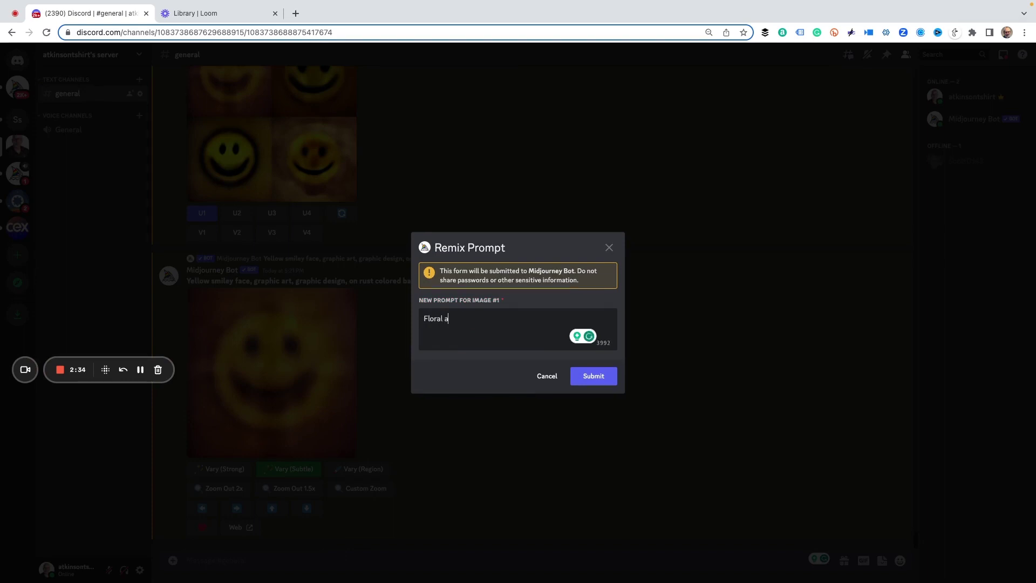
pyautogui.write('rr')
pyautogui.press('BackSpace')
pyautogui.press('BackSpace')
pyautogui.press('BackSpace')
pyautogui.write('design, scratchboard, eat')
pyautogui.write('thtone watercolors')
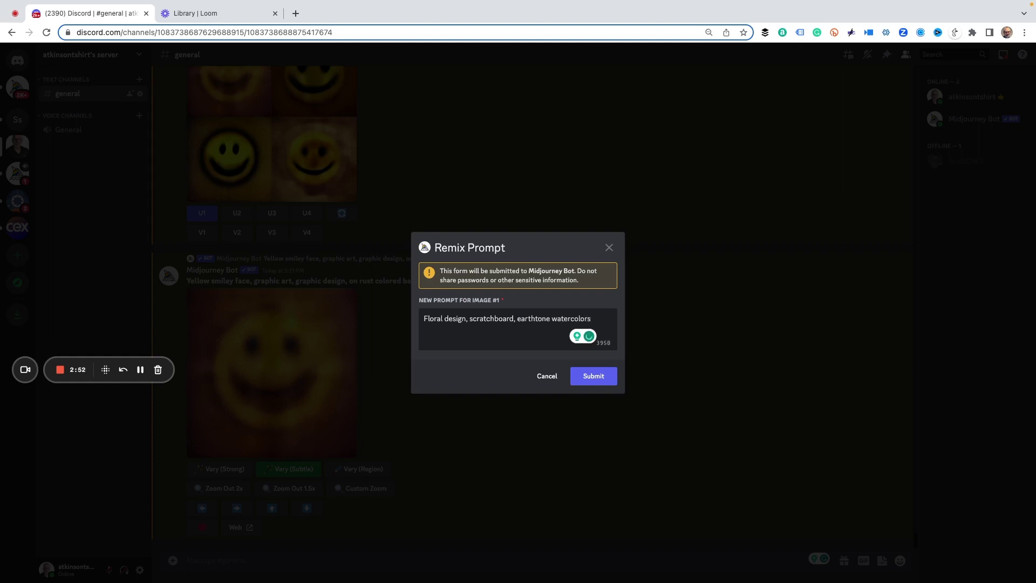
pyautogui.click(602, 376)
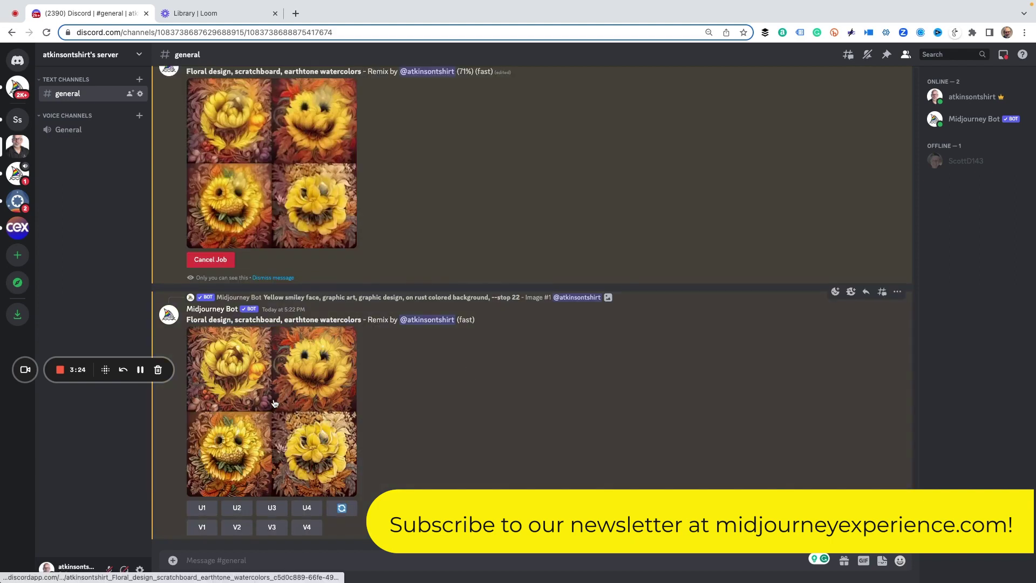
# - View the new floral remix grid enlarged, then close the viewer
pyautogui.click(277, 402)
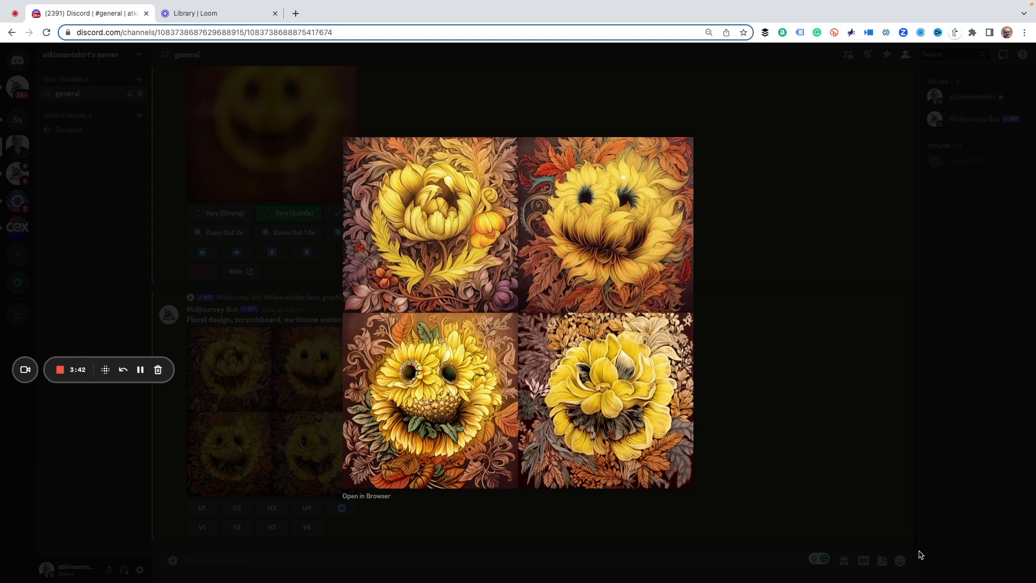
pyautogui.click(722, 354)
# - Upscale the top-right floral image with U2 and inspect Image #2 enlarged
pyautogui.click(237, 508)
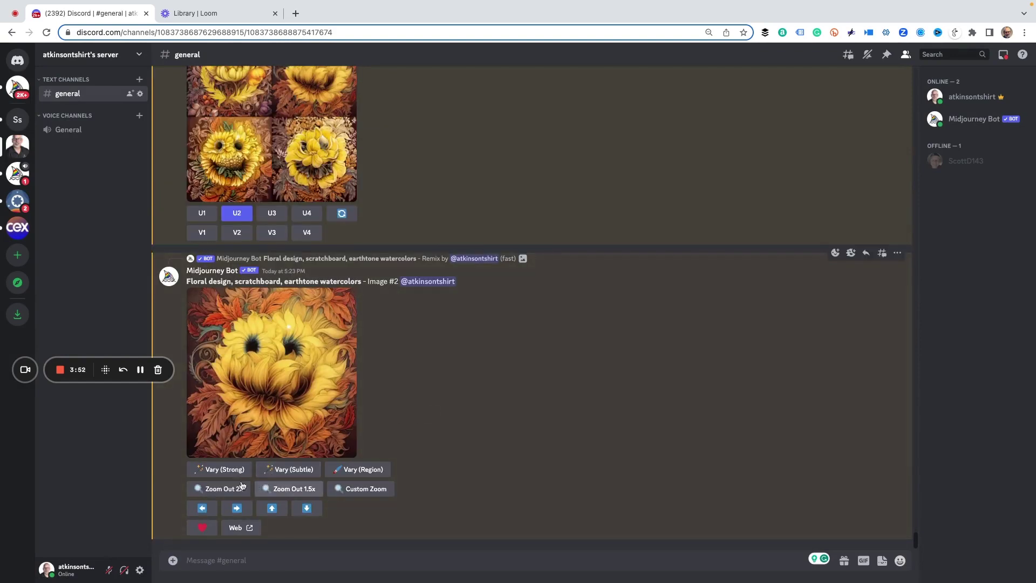
pyautogui.click(261, 384)
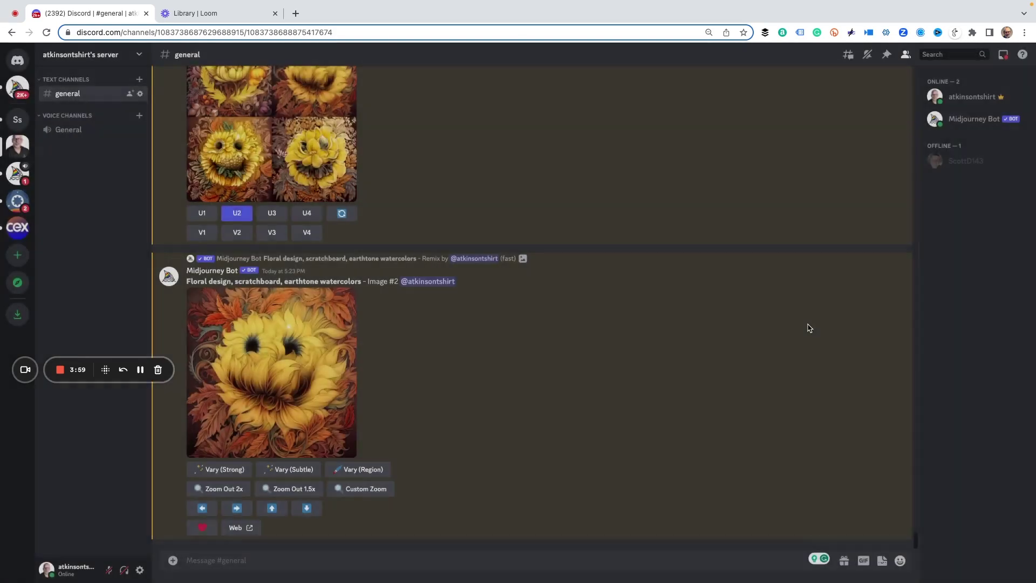
pyautogui.click(812, 328)
# - Upscale the original grid's bottom-right smiley as Image #4 and start a Vary (Subtle) remix
pyautogui.scroll(9, 489, 327)
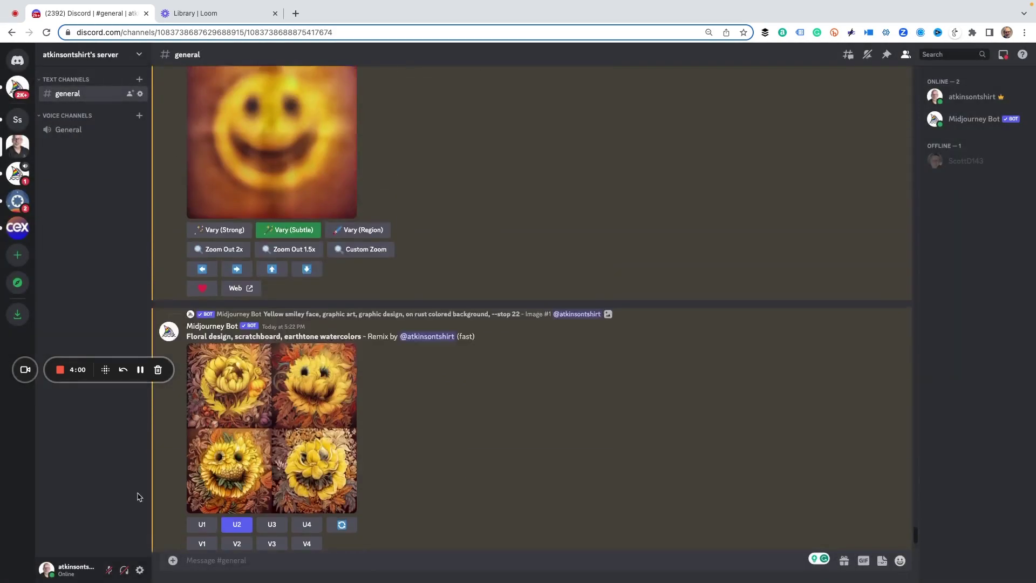
pyautogui.scroll(3, 489, 327)
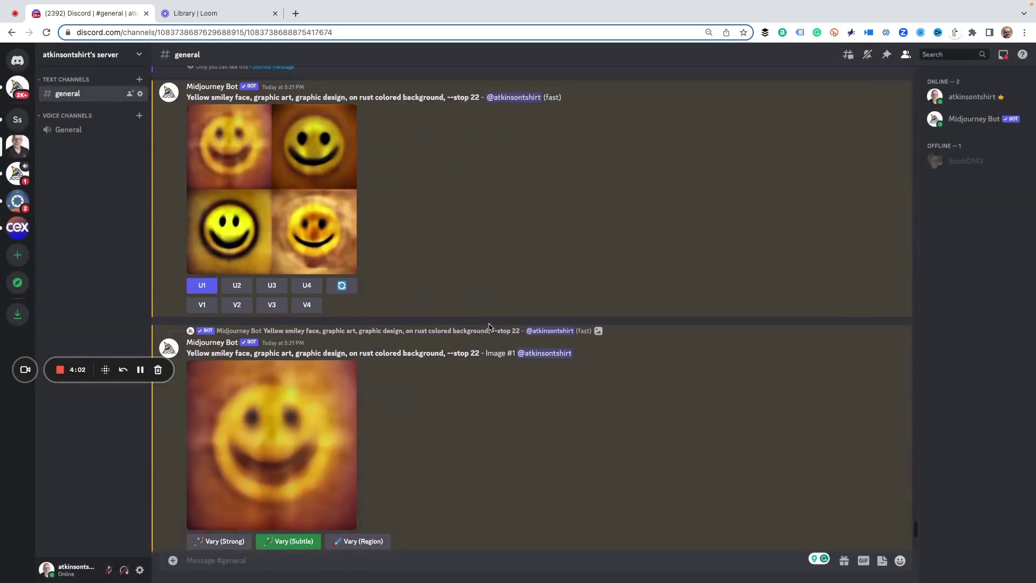
pyautogui.click(300, 286)
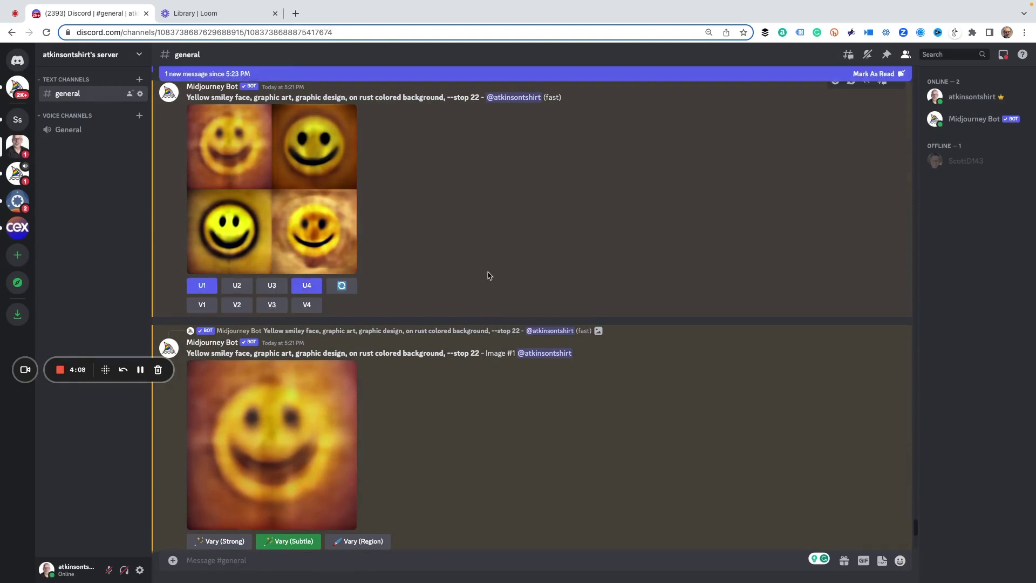
pyautogui.scroll(-3, 489, 276)
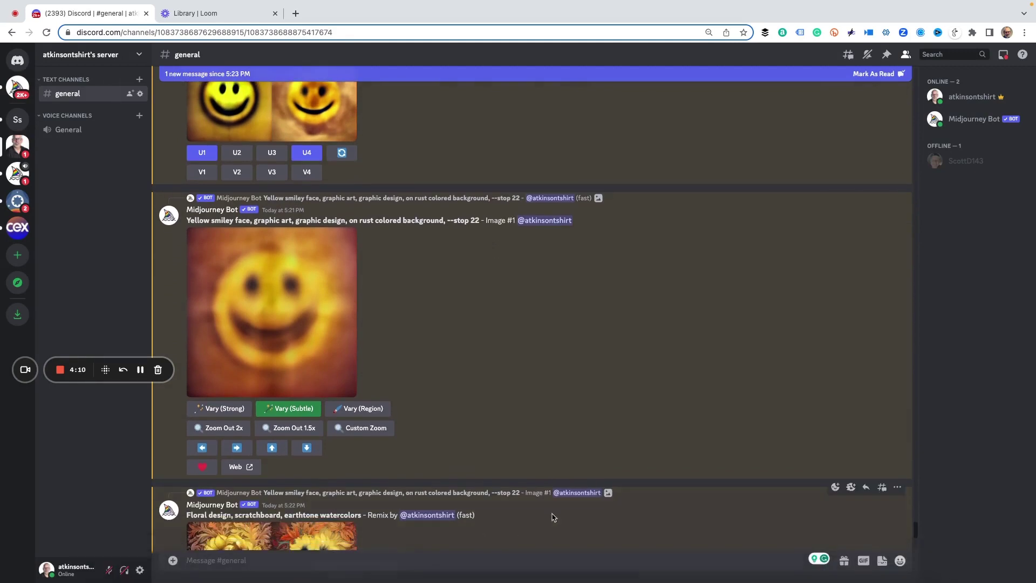
pyautogui.scroll(-15, 453, 424)
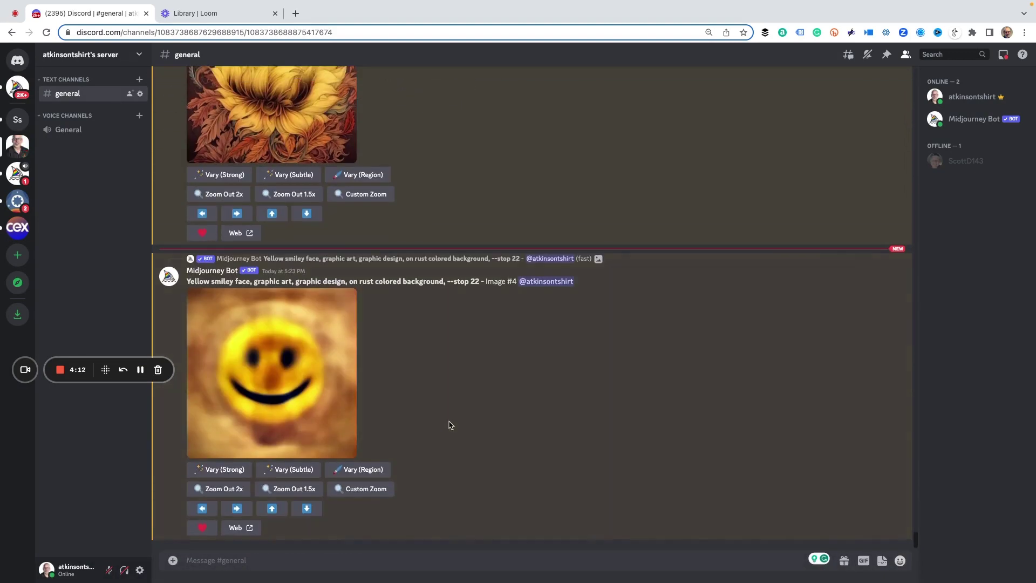
pyautogui.click(299, 473)
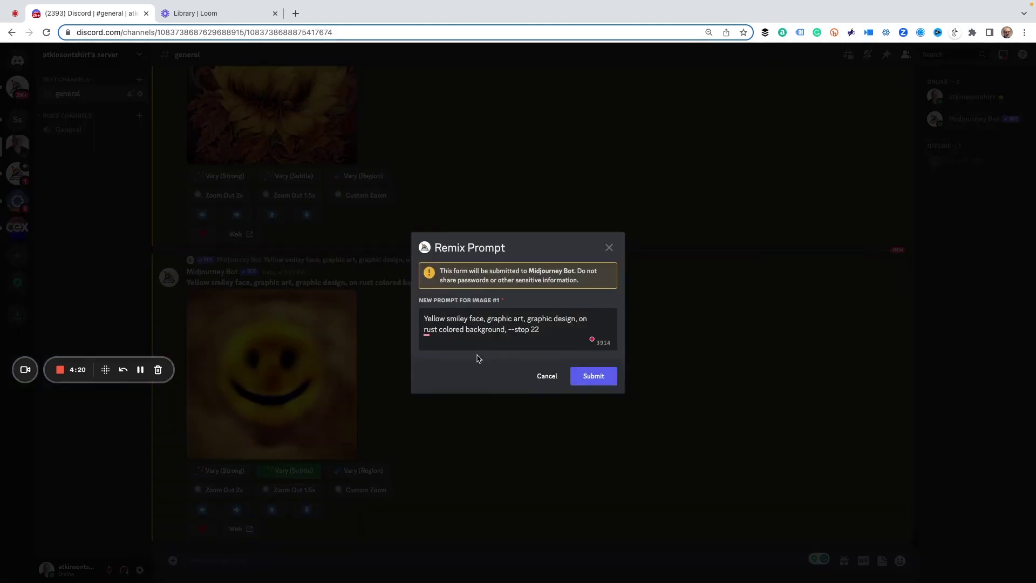
# - Overwrite Image #4's remix prompt with 'Floral design, scratchboard, earthtone watercolor' and submit
pyautogui.moveTo(550, 329); pyautogui.dragTo(376, 315)
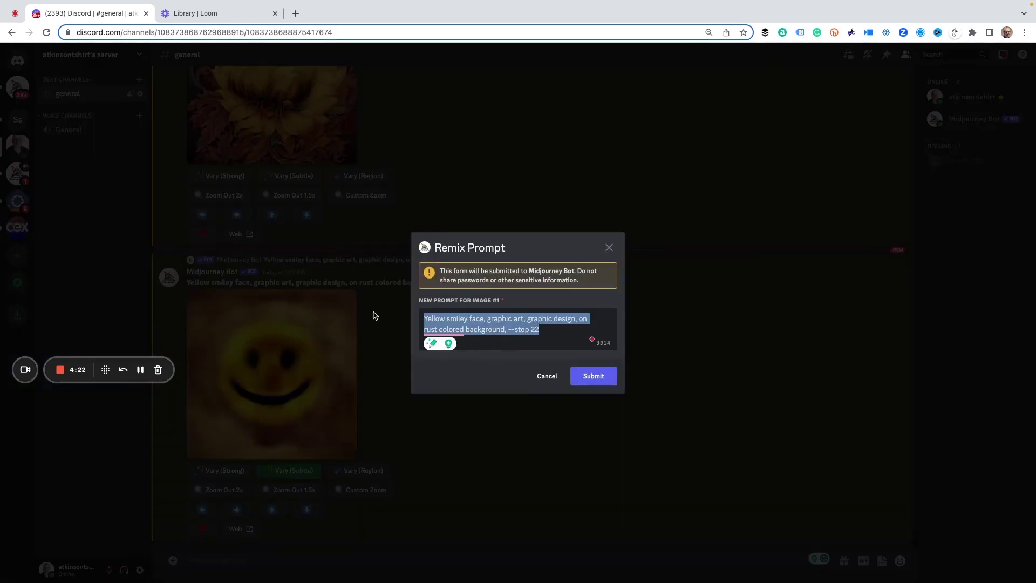
pyautogui.write('Flor')
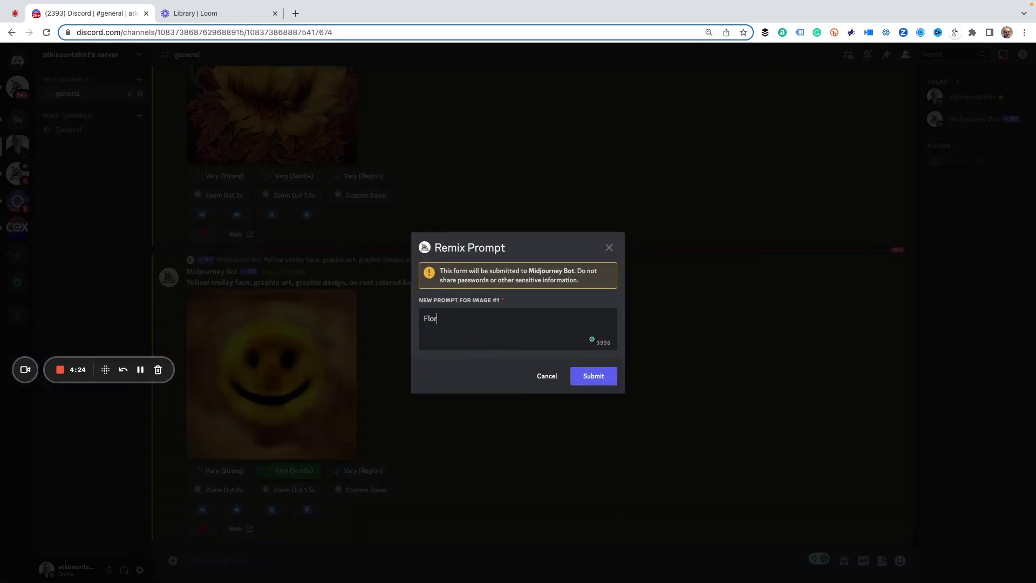
pyautogui.write('al design, scratchboard,')
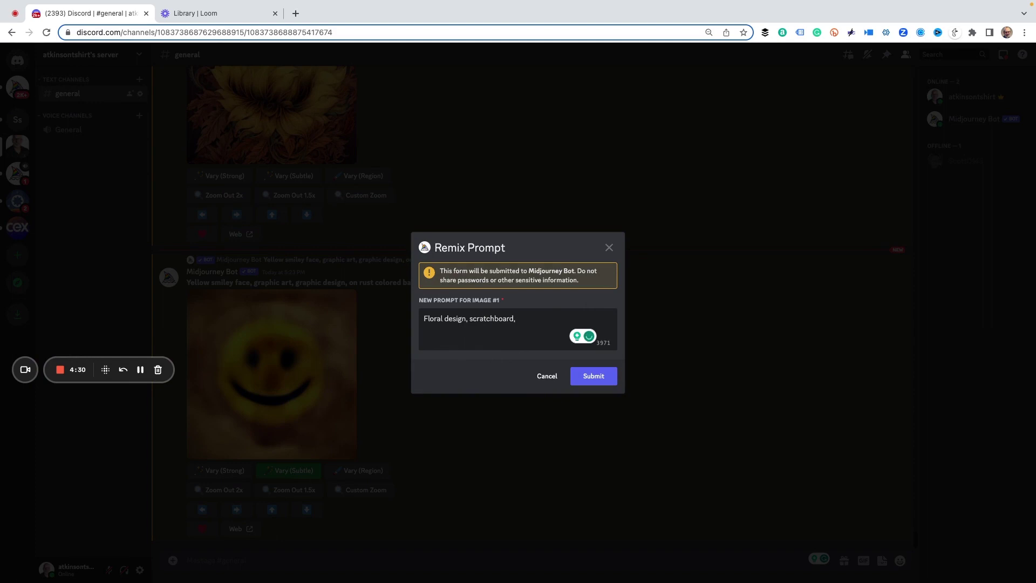
pyautogui.write(' earthtone watercolor')
pyautogui.click(614, 380)
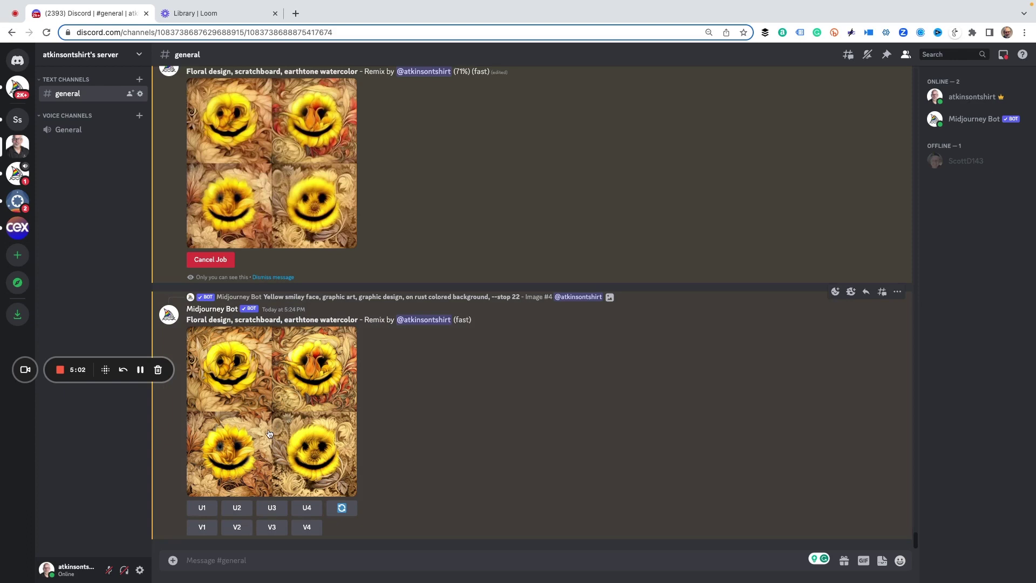
# - Preview the new grid, upscale the bottom-left image with U3, and open it in the browser
pyautogui.click(268, 432)
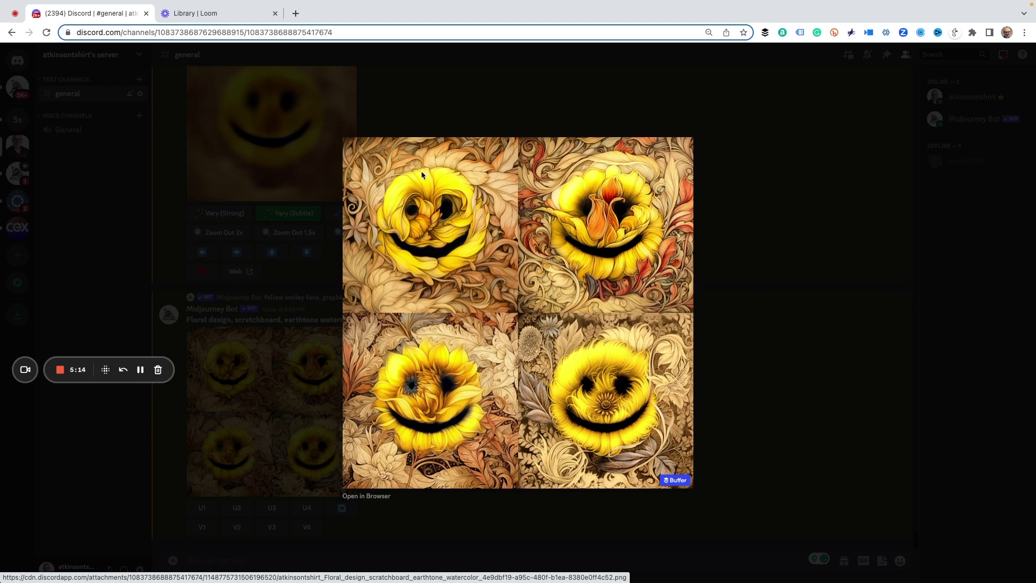
pyautogui.click(753, 364)
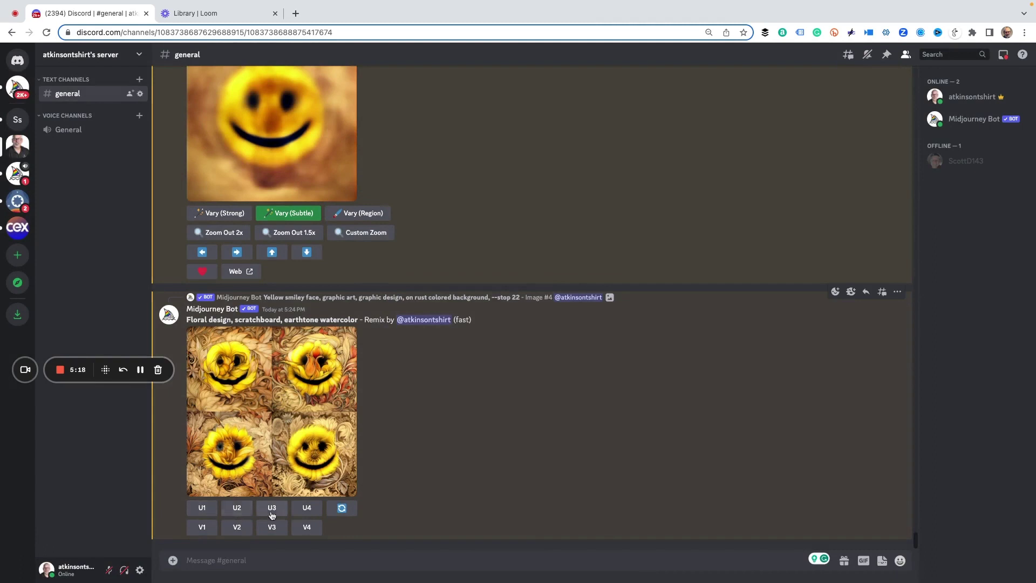
pyautogui.click(272, 509)
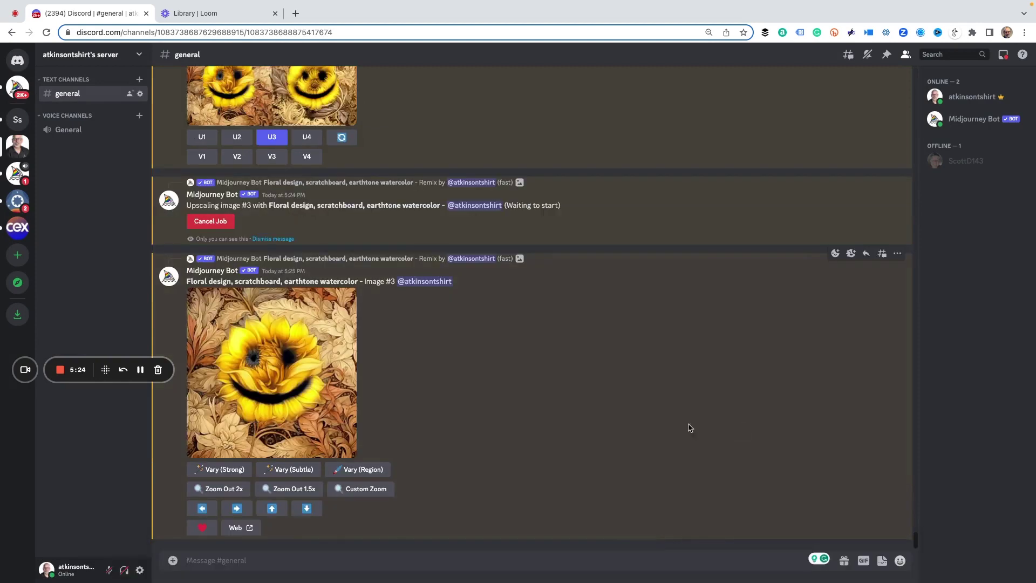
pyautogui.click(254, 398)
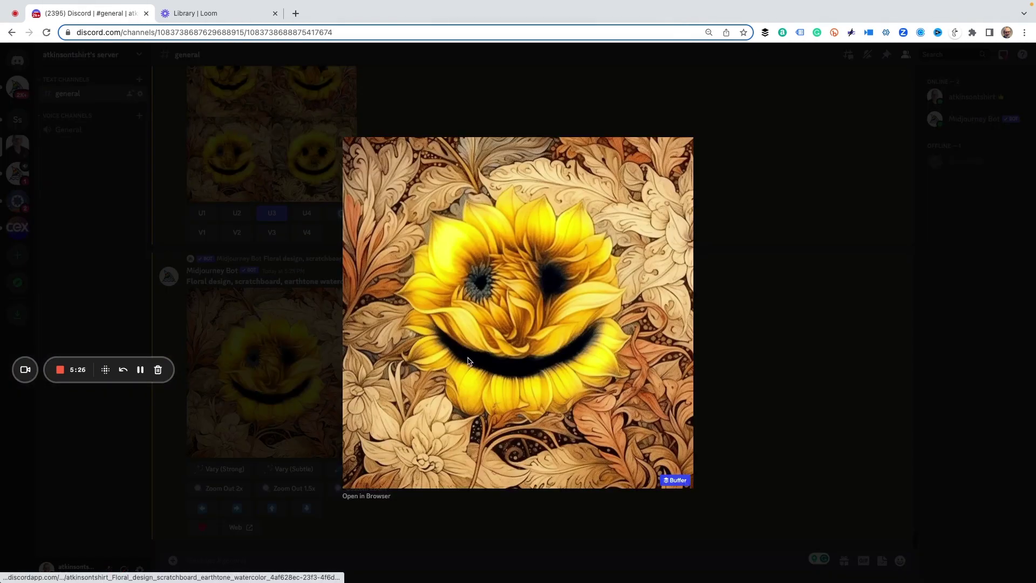
pyautogui.click(364, 495)
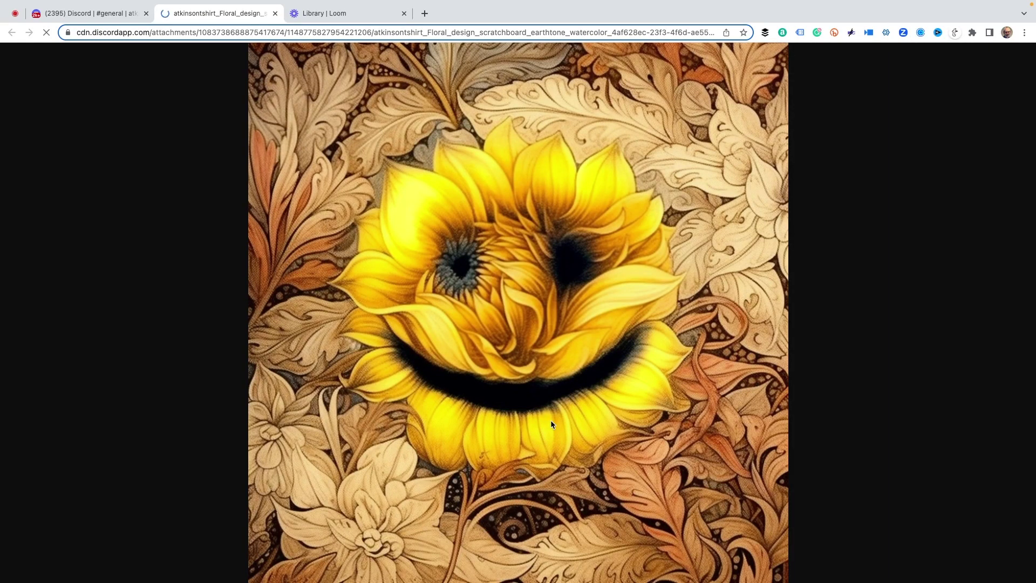
pyautogui.moveTo(148, 342)
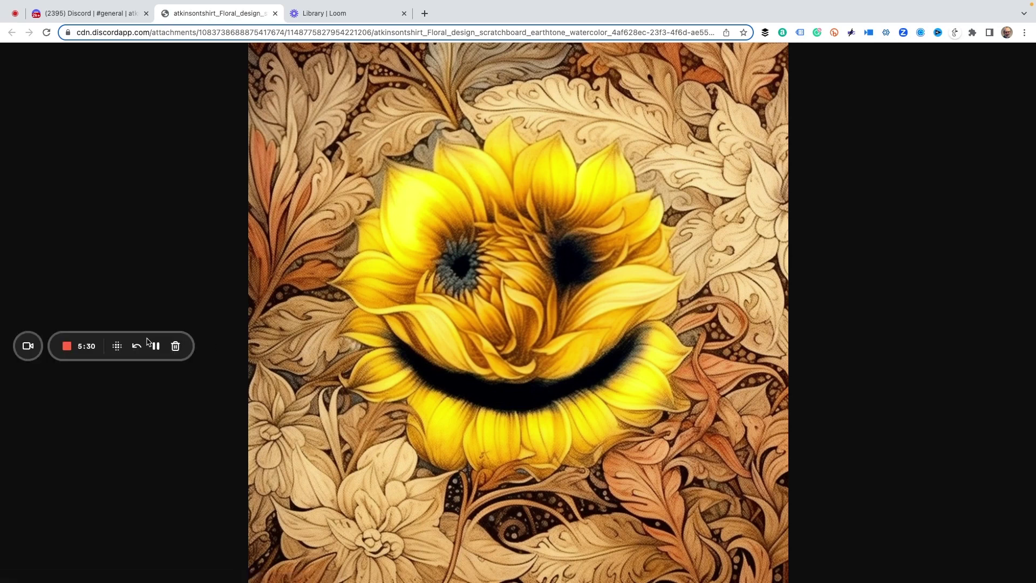